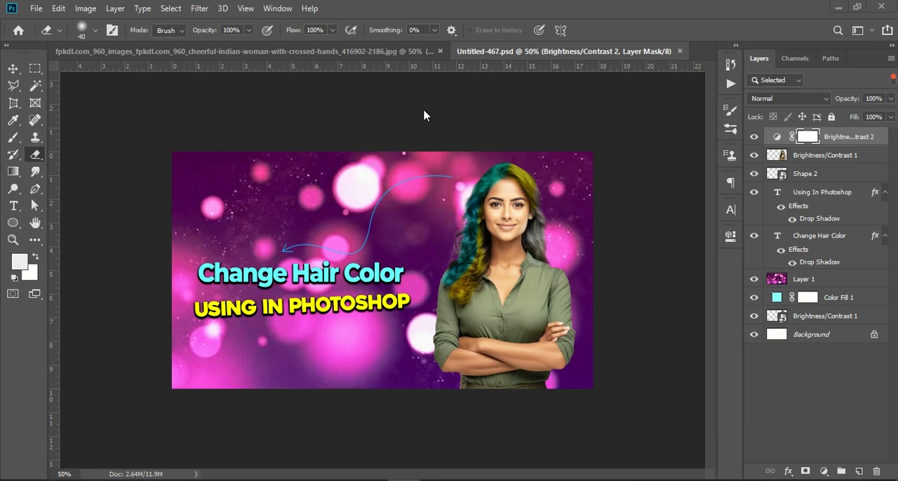
Switch to the woman's portrait document and toggle the Brightness/Contrast 1 layer's visibility to compare the coloured hair with the original.
click(349, 52)
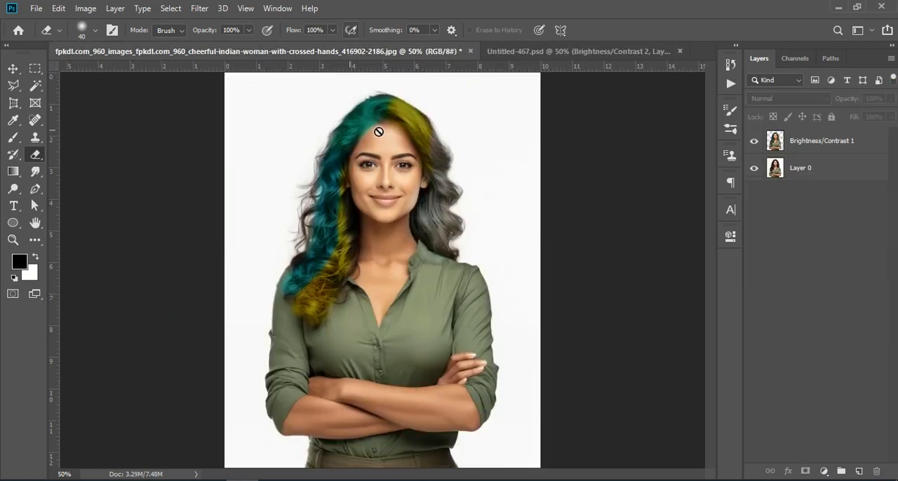
click(755, 143)
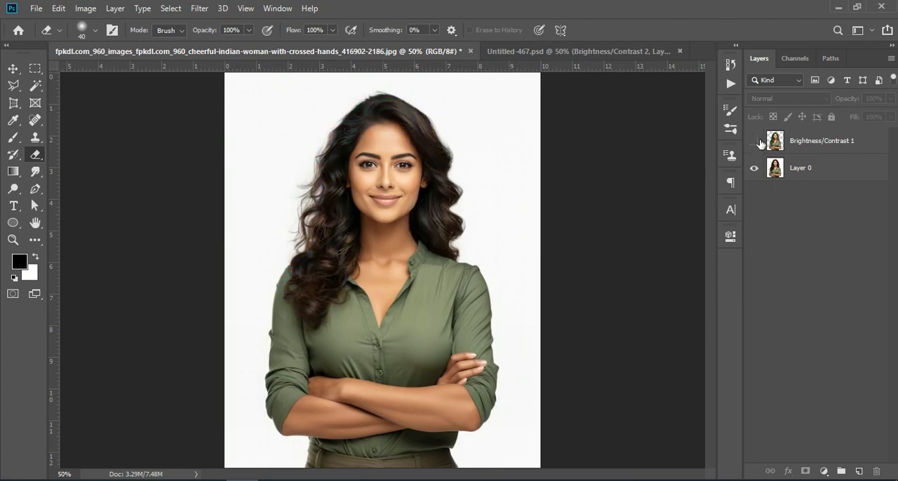
click(755, 143)
click(754, 143)
click(755, 143)
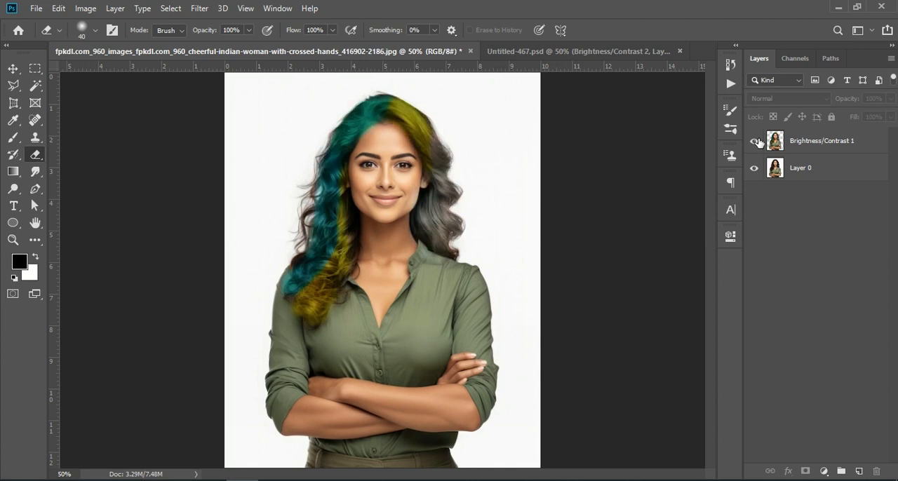
key(ctrl+KP_Add)
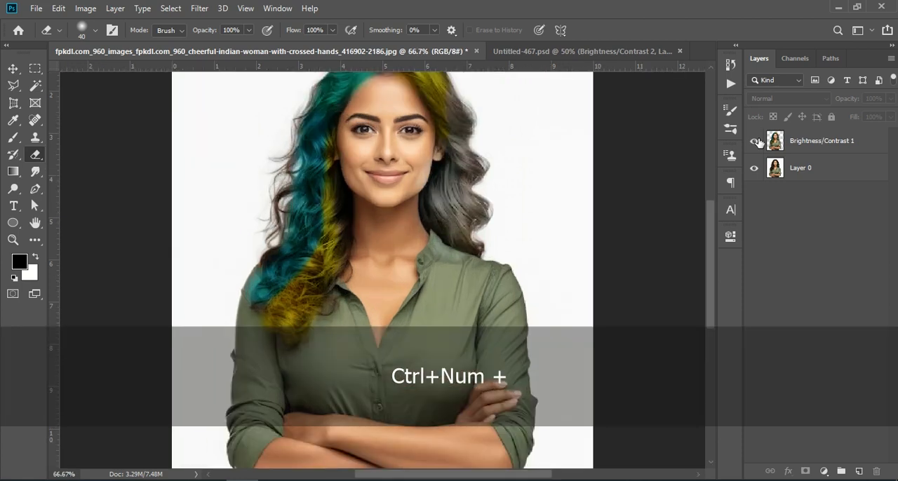
key(ctrl+KP_Subtract)
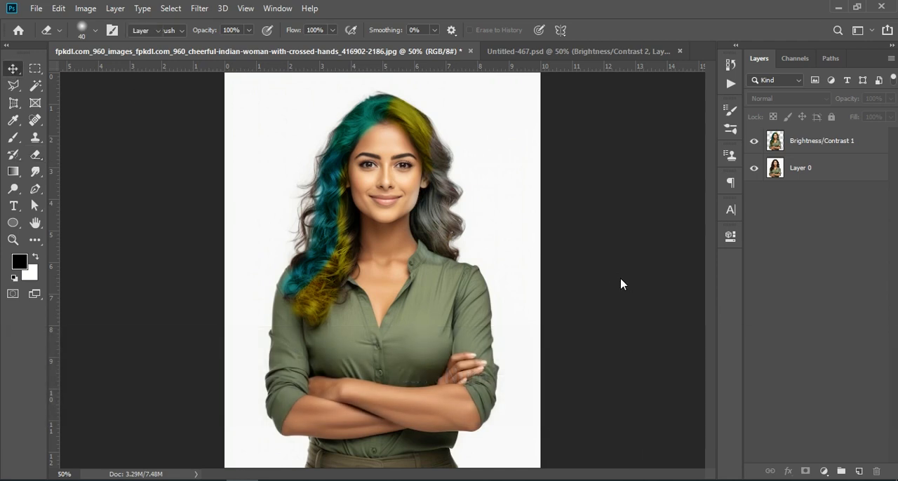
key(v)
click(756, 144)
click(756, 144)
click(756, 144)
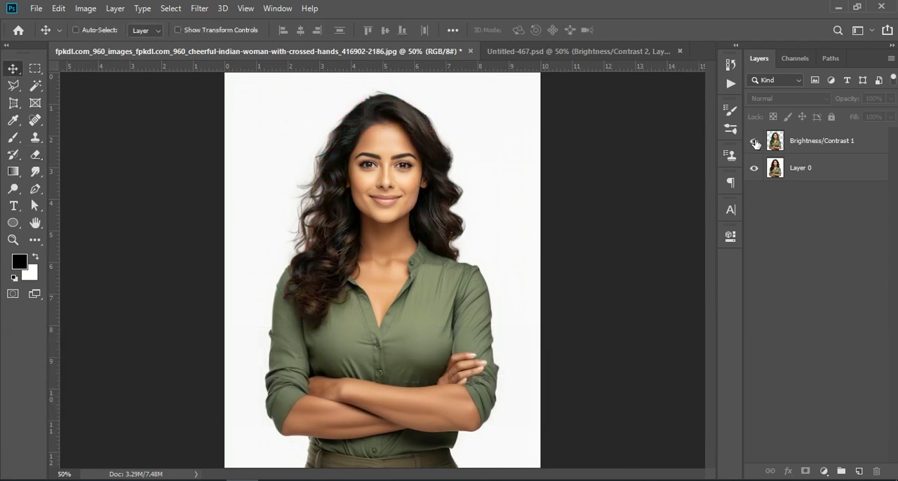
click(756, 144)
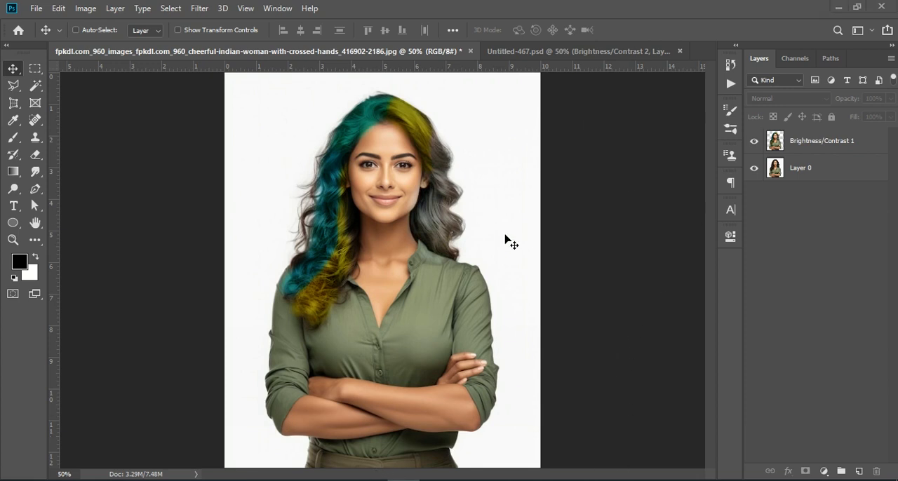
Delete the Brightness/Contrast 1 layer from the portrait document.
key(ctrl+KP_Add)
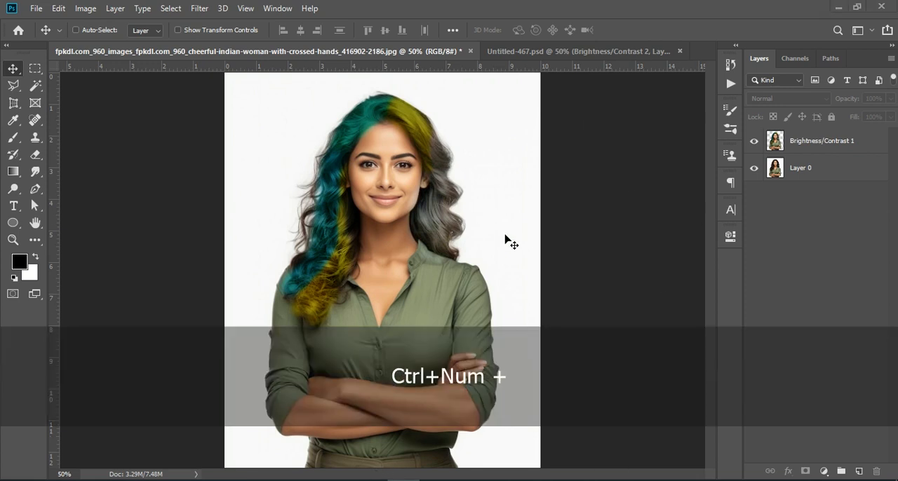
click(855, 142)
key(ctrl)
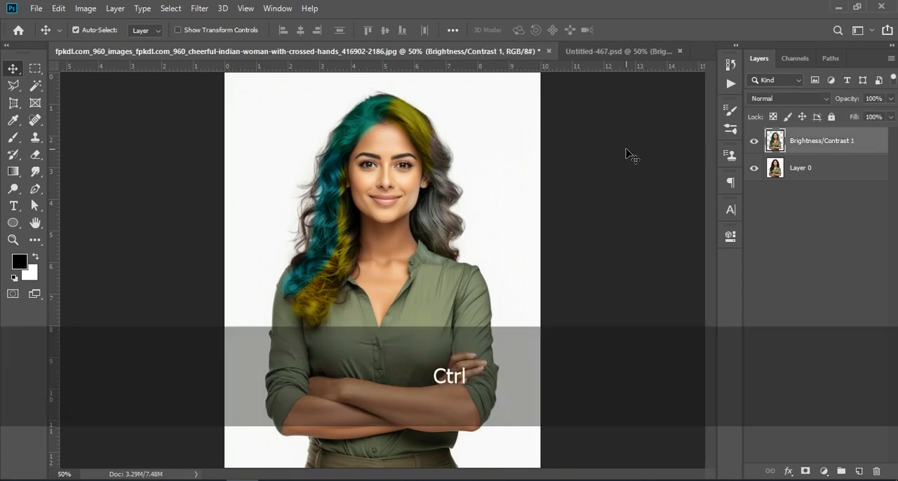
key(ctrl+KP_Add)
key(ctrl+KP_Add)
key(ctrl+KP_Subtract)
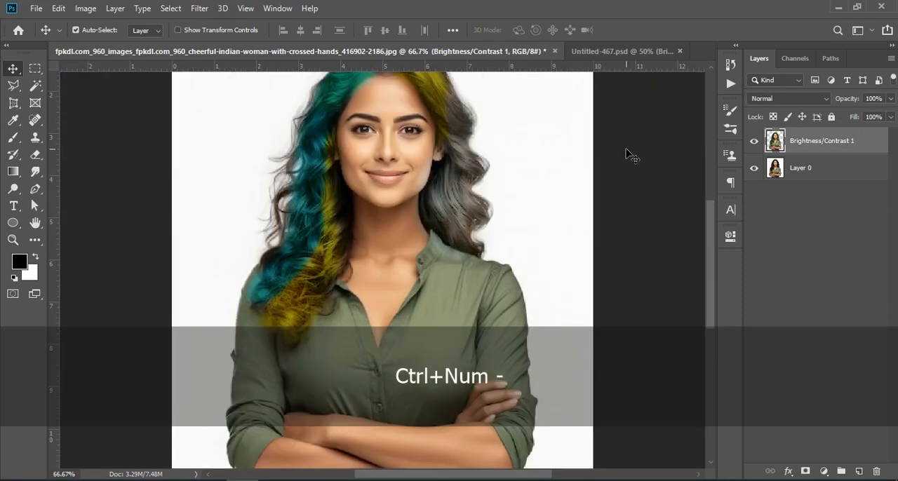
key(ctrl+KP_Subtract)
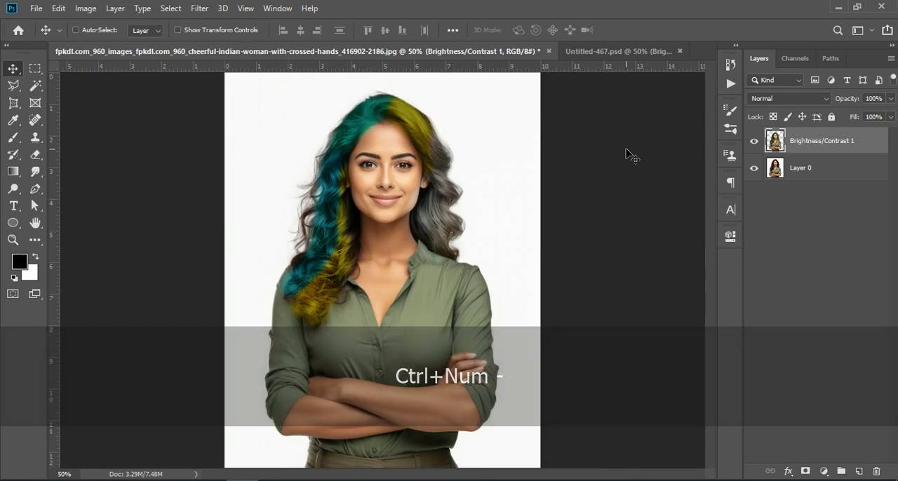
key(ctrl+KP_Subtract)
key(ctrl+KP_Add)
key(ctrl+KP_Add)
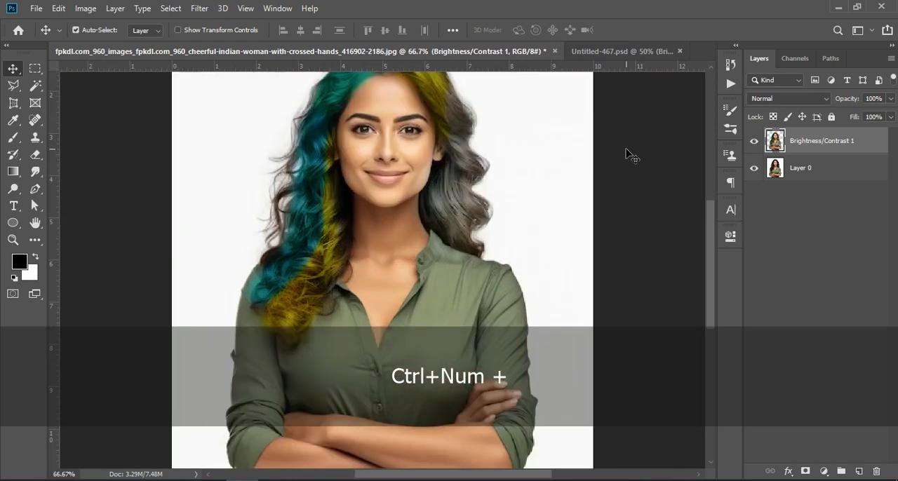
key(ctrl+KP_Subtract)
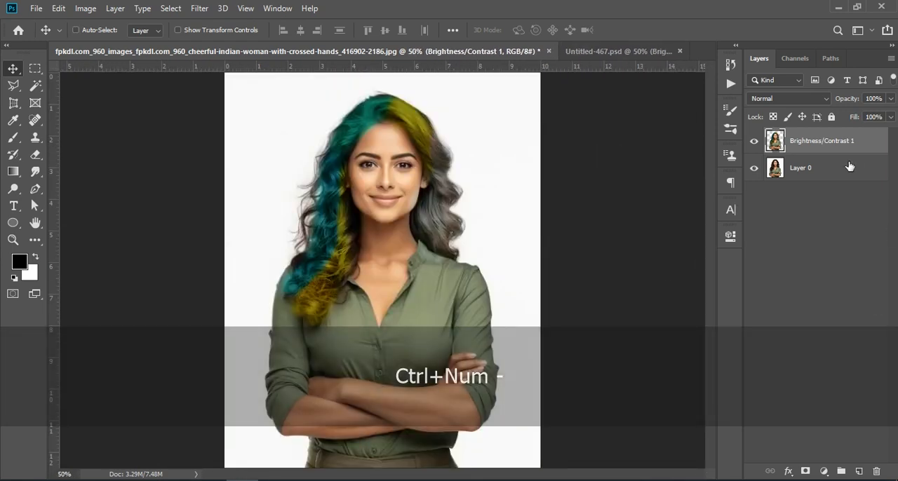
click(876, 471)
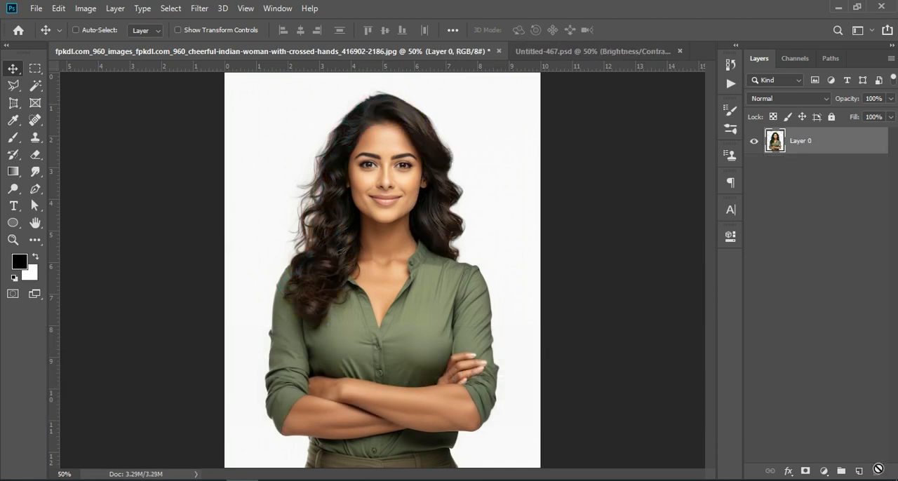
Duplicate Layer 0 with the original hidden, and add a blank layer above the copy.
drag(853, 140, 860, 472)
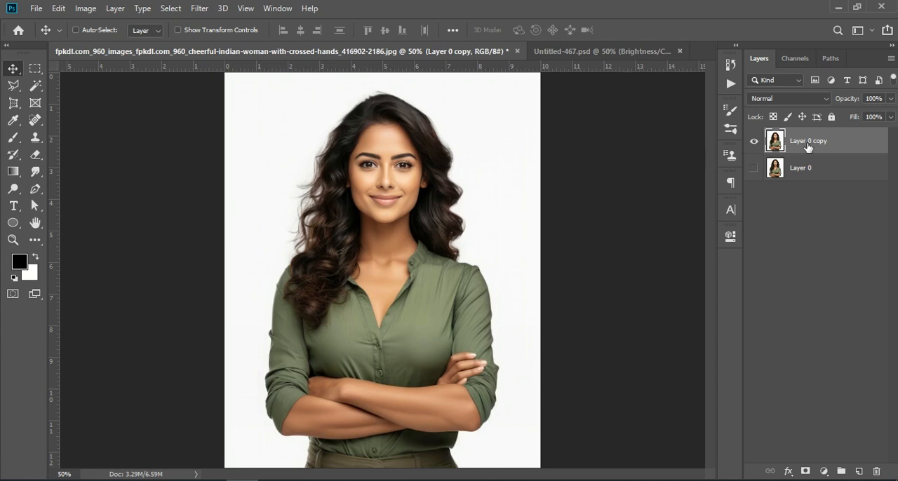
click(859, 472)
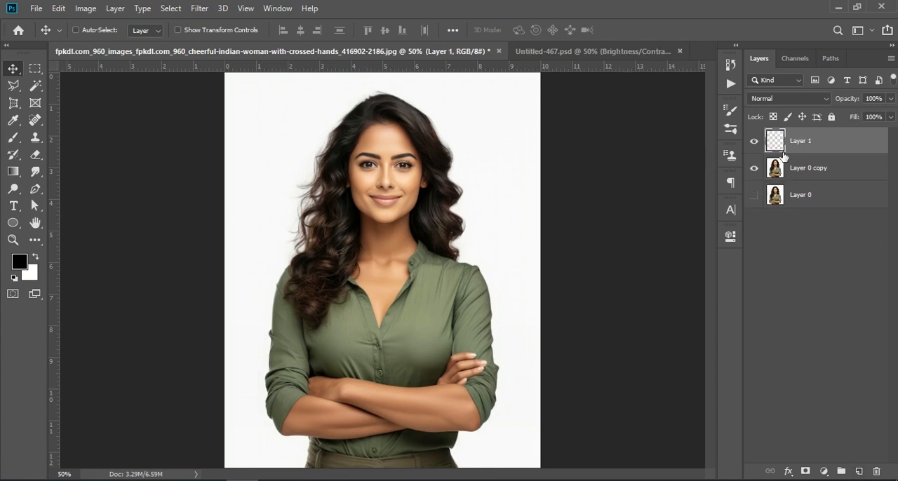
Paint a yellow (fff500) stroke on Layer 1 down the hair beside the face's left edge, using a 70 px soft round brush.
click(14, 137)
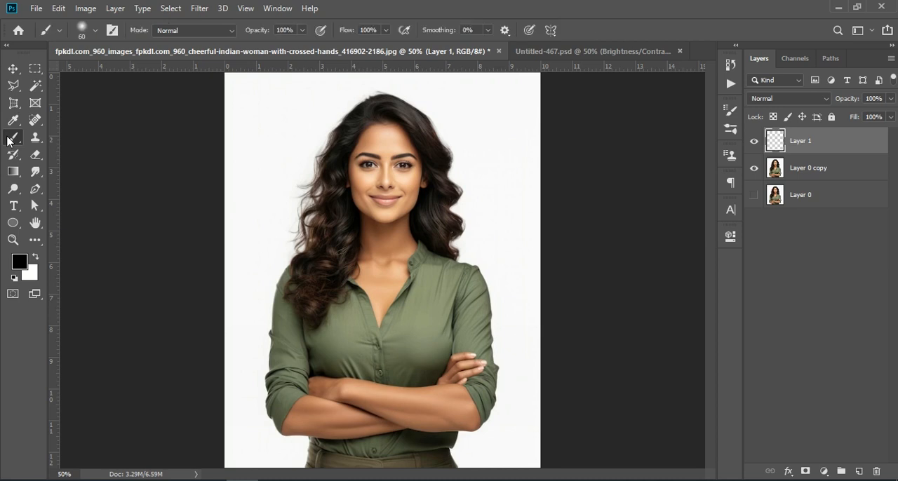
click(19, 262)
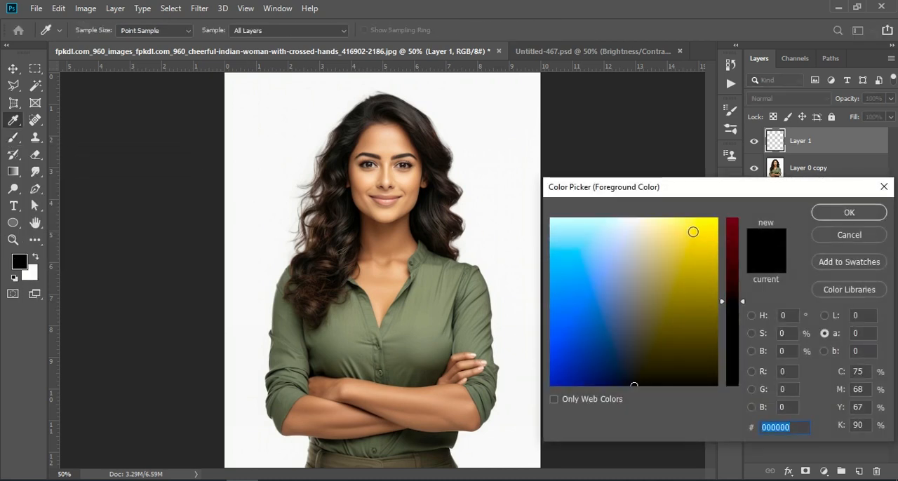
click(713, 221)
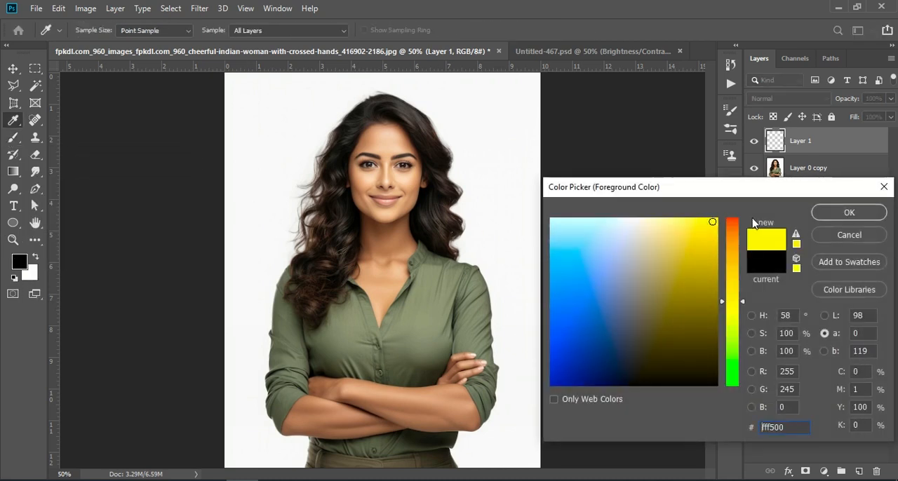
click(849, 212)
click(96, 30)
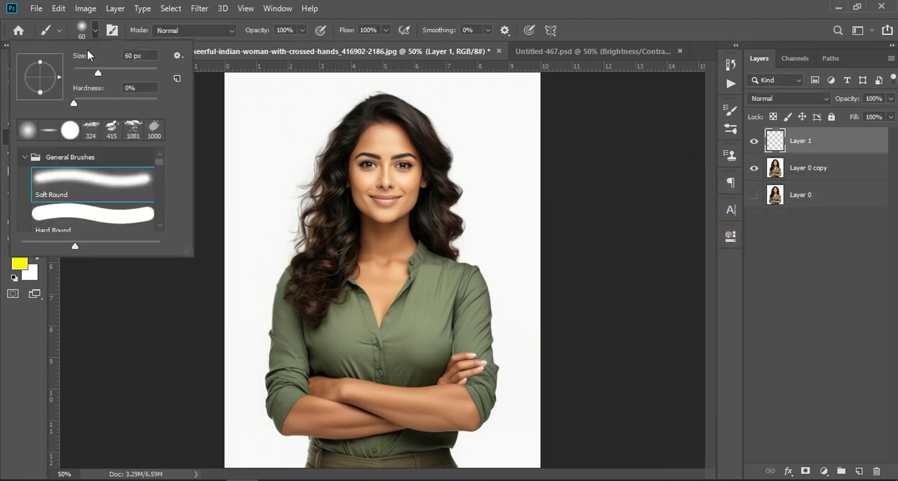
drag(104, 73, 113, 73)
click(129, 262)
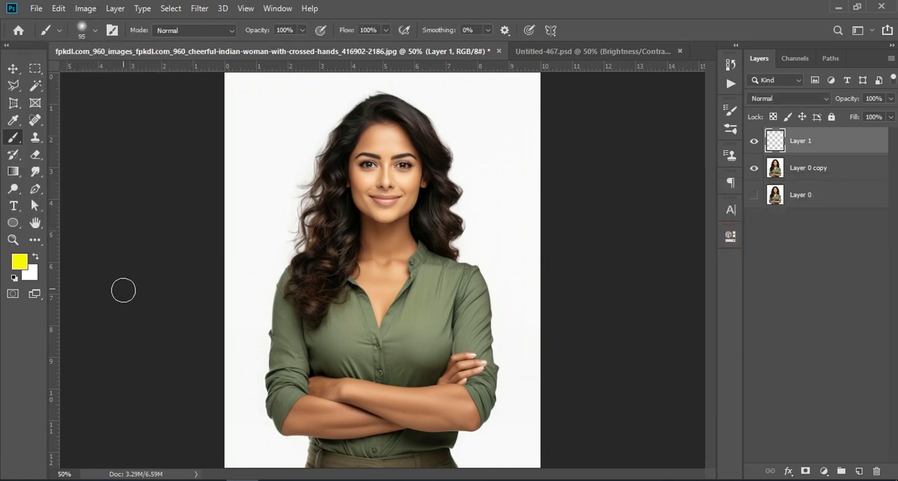
click(97, 30)
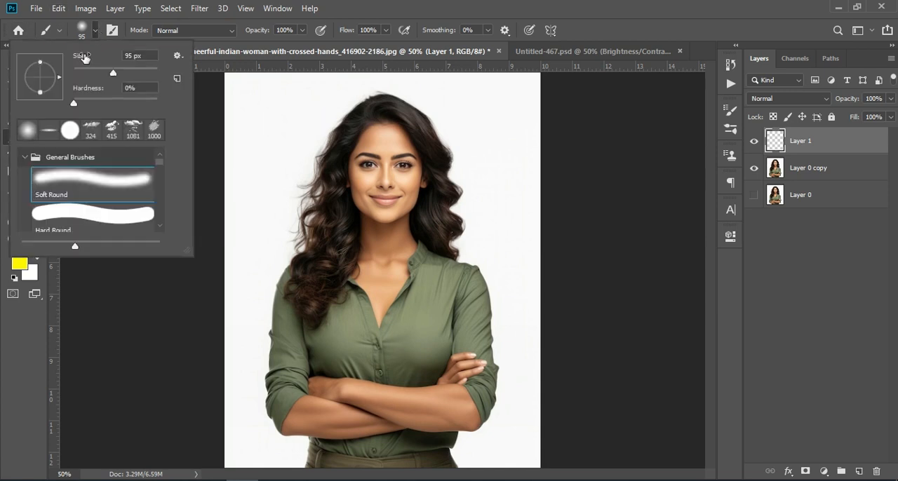
drag(104, 73, 107, 73)
mouse_move(341, 151)
mouse_down()
mouse_move(325, 277)
mouse_move(307, 291)
mouse_up()
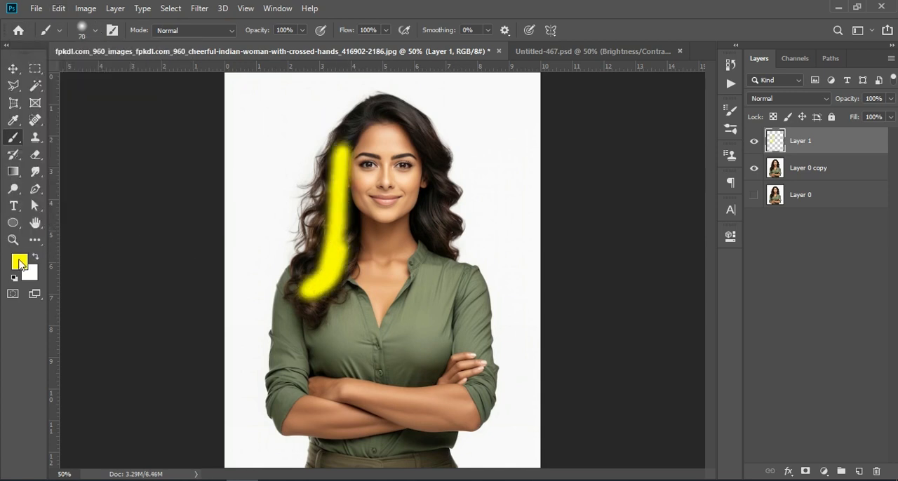
Paint a light blue (00d0ff) stroke along the outer hair on the image's left side, beside the yellow stroke.
click(20, 264)
text(00d0ff)
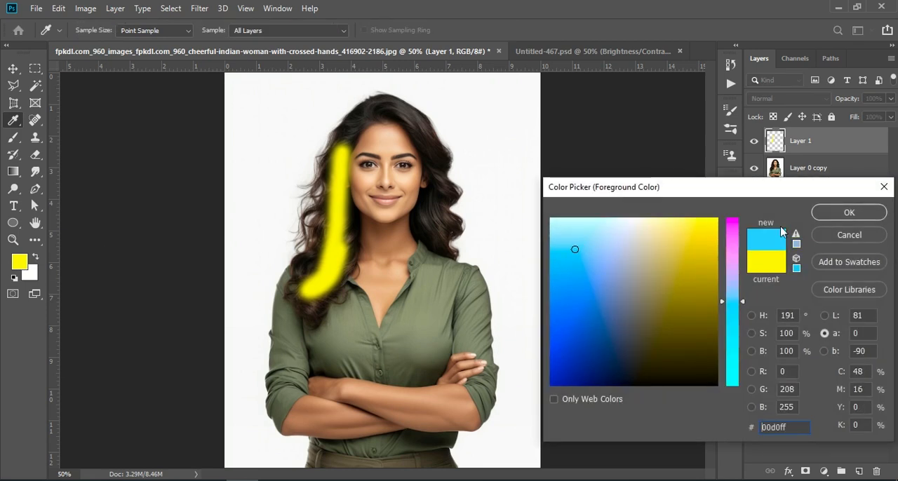
click(826, 222)
mouse_move(319, 162)
mouse_down()
mouse_move(323, 212)
mouse_move(298, 291)
mouse_move(345, 125)
mouse_up()
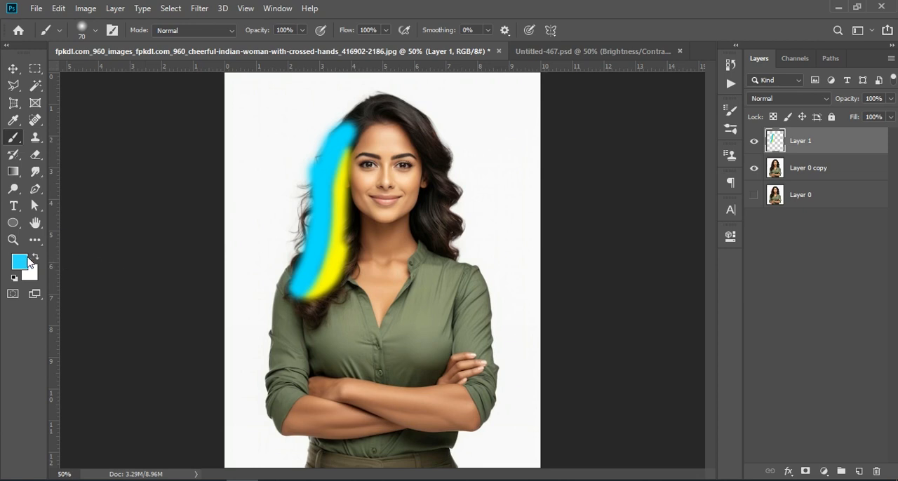
Paint a dark olive-yellow stroke over the crown of the hair, from the left temple to the top of the head.
click(20, 262)
click(645, 293)
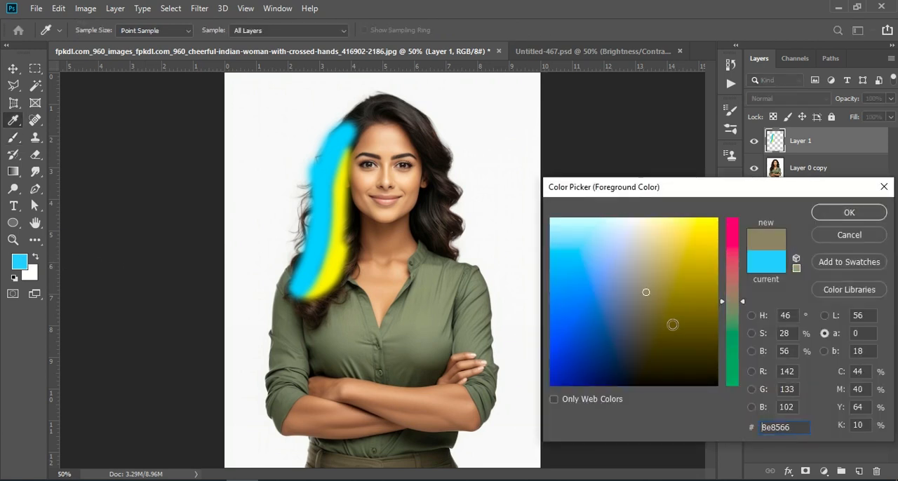
click(673, 325)
click(703, 275)
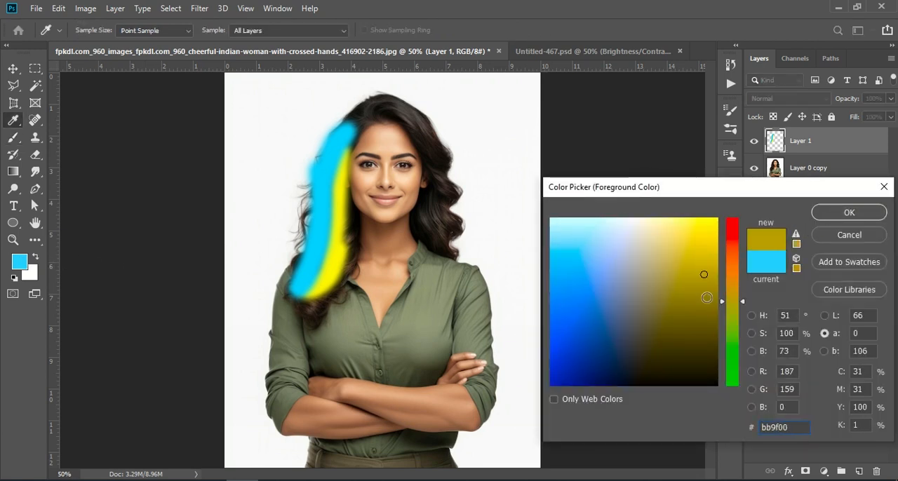
click(850, 212)
mouse_move(359, 144)
mouse_down()
mouse_move(371, 117)
mouse_move(410, 94)
mouse_up()
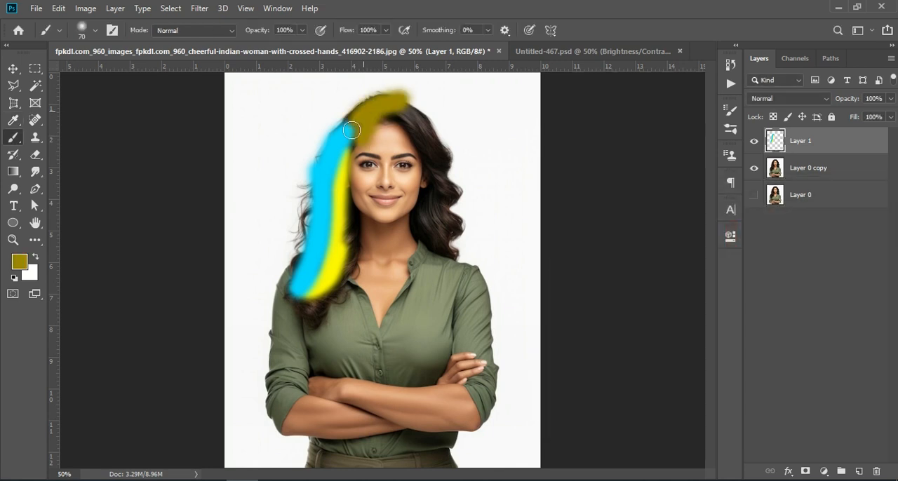
Paint a blue (0070ff) stroke over the hair at the upper right of the head, beside the olive area.
click(18, 268)
click(594, 287)
click(602, 320)
click(551, 316)
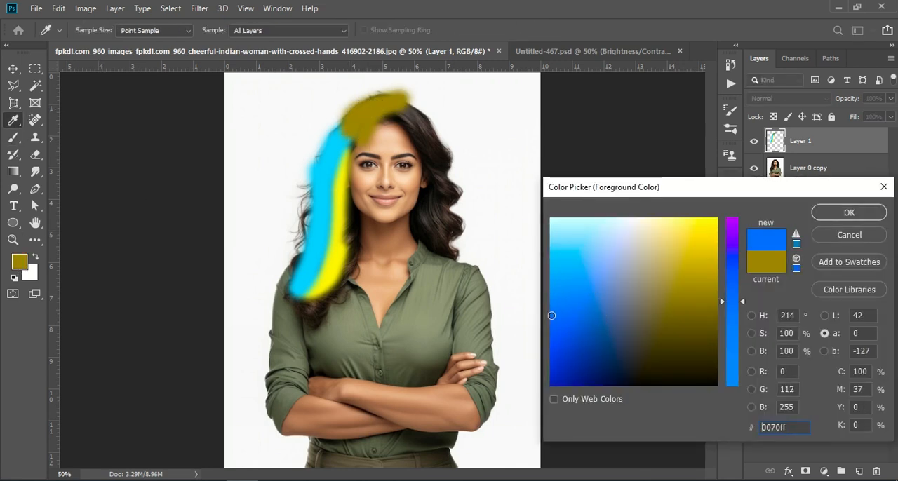
click(849, 212)
mouse_move(386, 112)
mouse_down()
mouse_move(410, 124)
mouse_move(427, 146)
mouse_move(399, 107)
mouse_move(424, 135)
mouse_move(412, 117)
mouse_up()
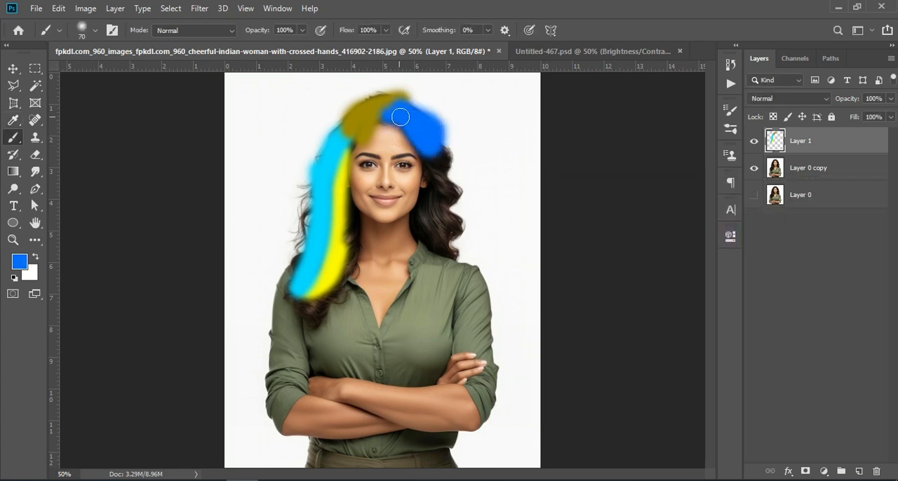
Paint bright yellow over the remaining hair on the image's right side and over the lower curls on the left.
key(i)
click(24, 267)
mouse_move(432, 157)
mouse_down()
mouse_move(453, 231)
mouse_move(443, 153)
mouse_move(438, 227)
mouse_move(429, 201)
mouse_move(455, 180)
mouse_move(442, 153)
mouse_move(405, 134)
mouse_up()
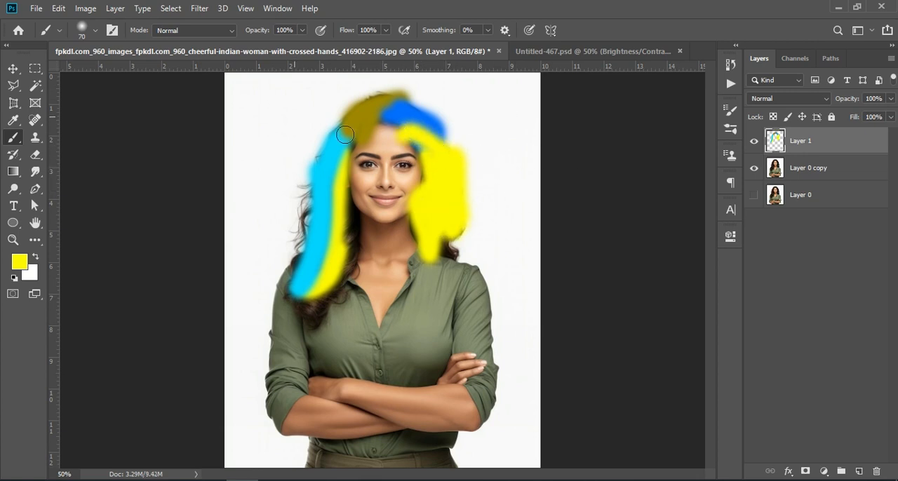
mouse_move(306, 270)
mouse_down()
mouse_move(319, 312)
mouse_move(301, 302)
mouse_move(338, 240)
mouse_move(306, 307)
mouse_up()
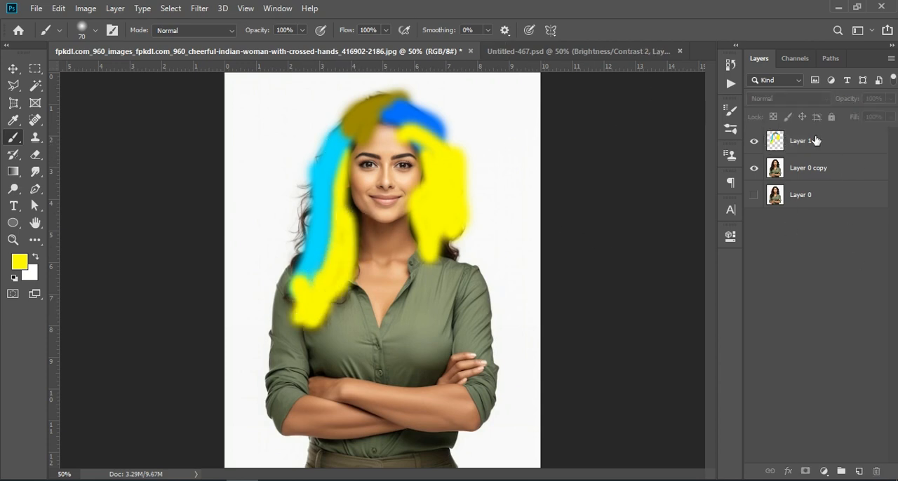
Set the blend mode of the painted Layer 1 to Soft Light.
click(754, 141)
click(754, 141)
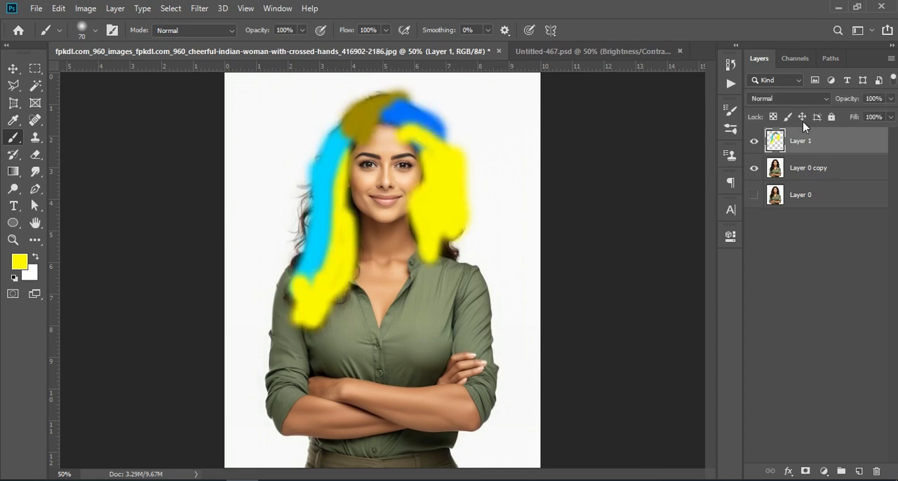
click(781, 98)
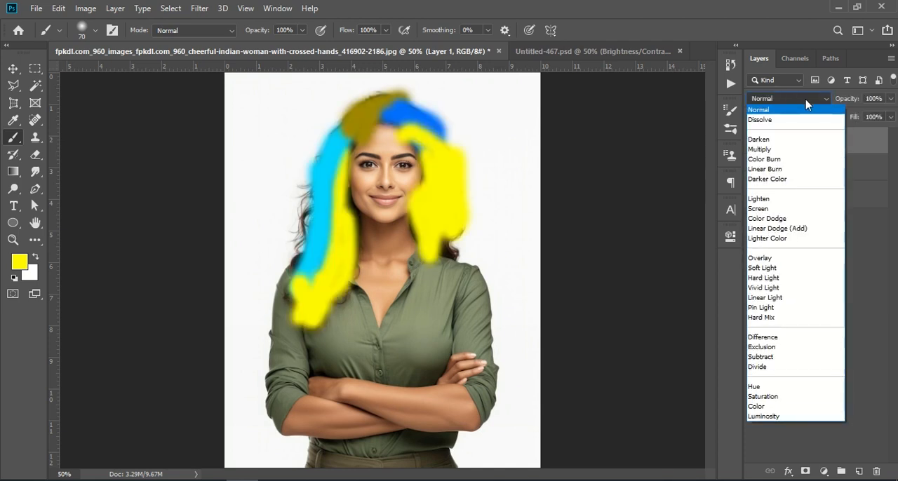
click(778, 268)
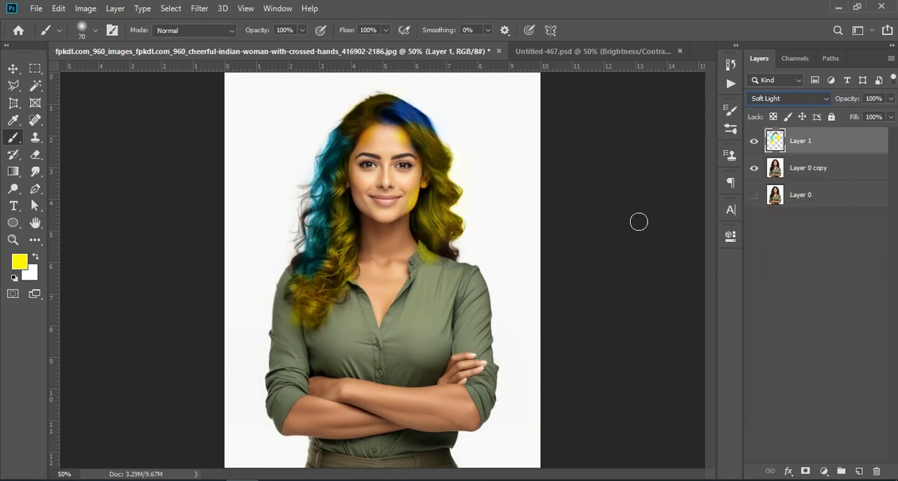
Add a layer mask to the painted Layer 1 and make black the foreground colour.
key(ctrl+KP_Add)
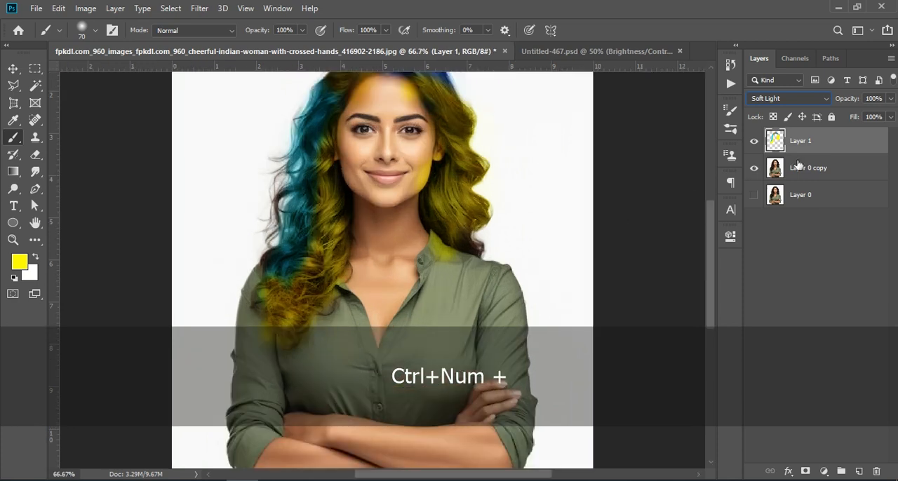
click(805, 471)
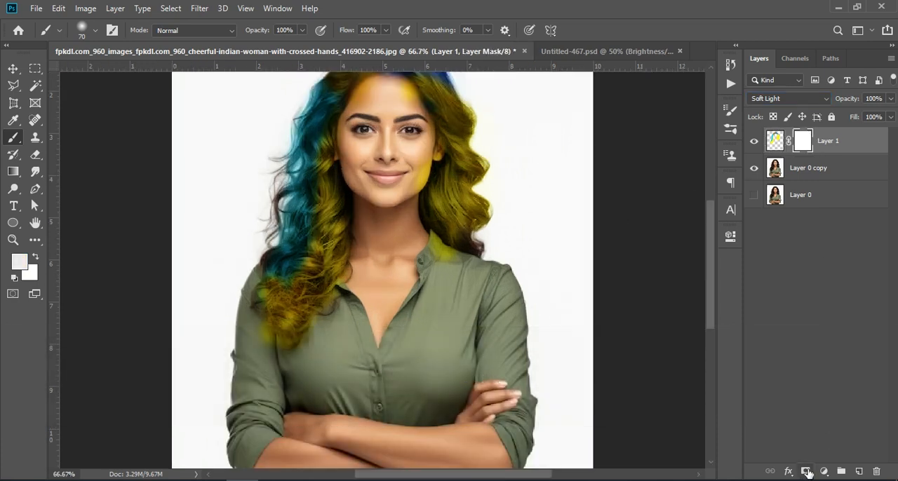
key(shift+d)
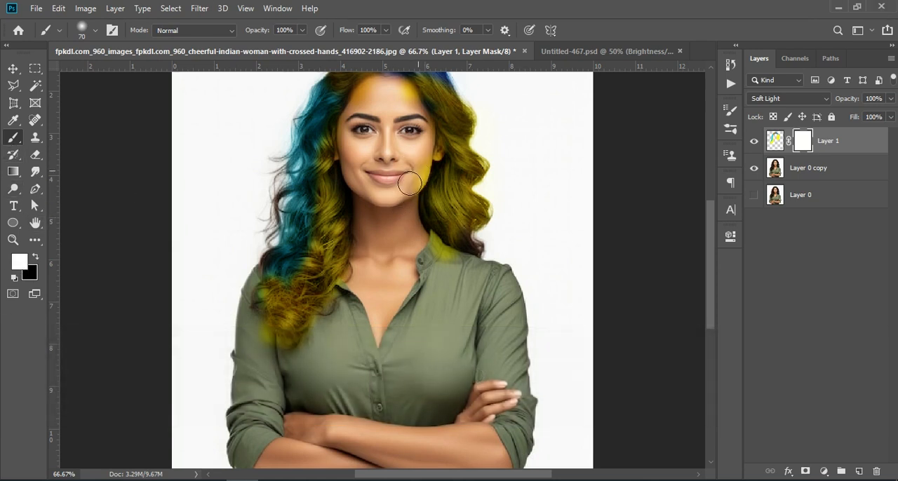
click(34, 258)
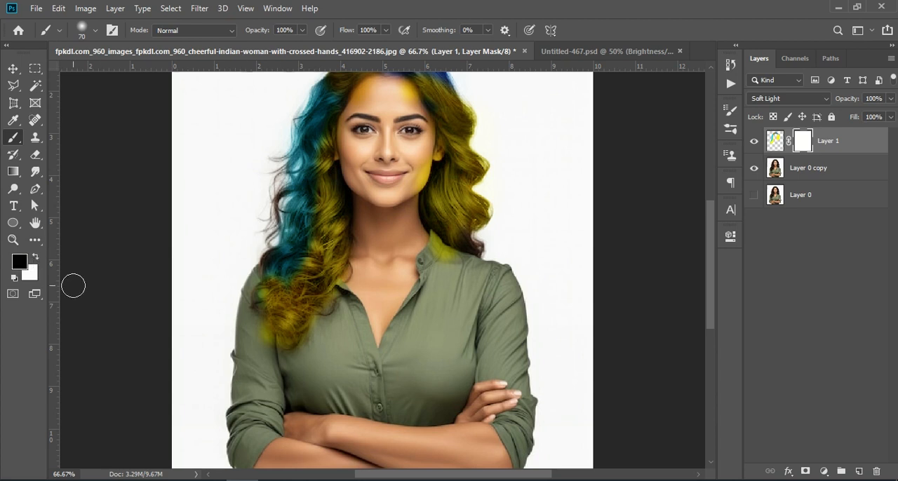
Paint black on Layer 1's mask to remove colour spill from the face, collar, shirt and background around the hair.
scroll(411, 161, up, 2)
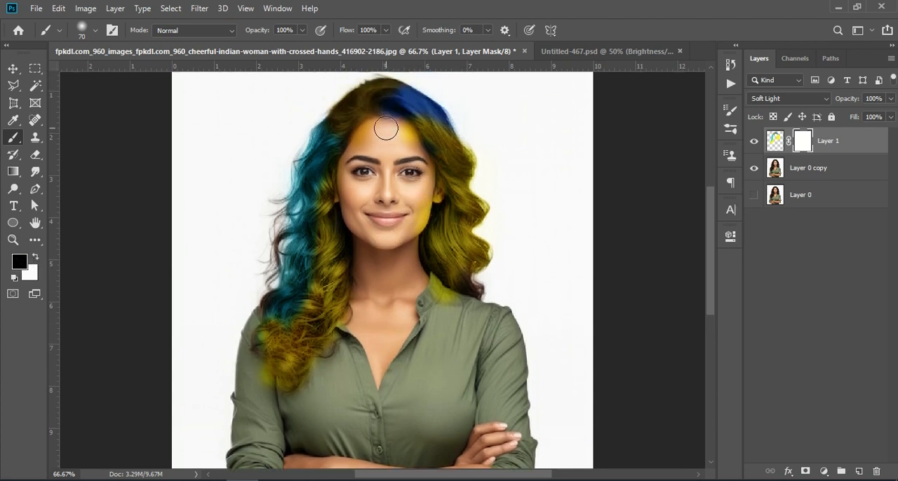
mouse_move(359, 153)
mouse_down()
mouse_move(381, 134)
mouse_move(401, 140)
mouse_up()
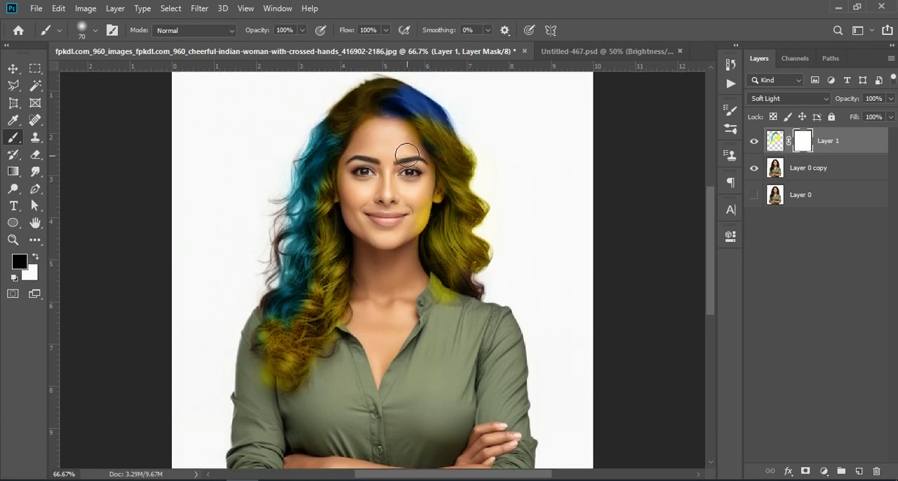
mouse_move(409, 205)
mouse_down()
mouse_move(409, 219)
mouse_move(421, 194)
mouse_move(431, 209)
mouse_move(424, 216)
mouse_up()
mouse_move(416, 297)
mouse_down()
mouse_move(434, 290)
mouse_move(442, 309)
mouse_up()
mouse_move(494, 155)
mouse_down()
mouse_move(468, 138)
mouse_move(487, 158)
mouse_move(481, 149)
mouse_move(479, 191)
mouse_move(496, 202)
mouse_move(483, 232)
mouse_move(497, 249)
mouse_move(480, 277)
mouse_move(484, 299)
mouse_up()
mouse_move(246, 340)
mouse_down()
mouse_move(256, 380)
mouse_move(271, 389)
mouse_move(319, 382)
mouse_move(345, 343)
mouse_move(353, 293)
mouse_move(346, 354)
mouse_move(301, 372)
mouse_move(296, 393)
mouse_up()
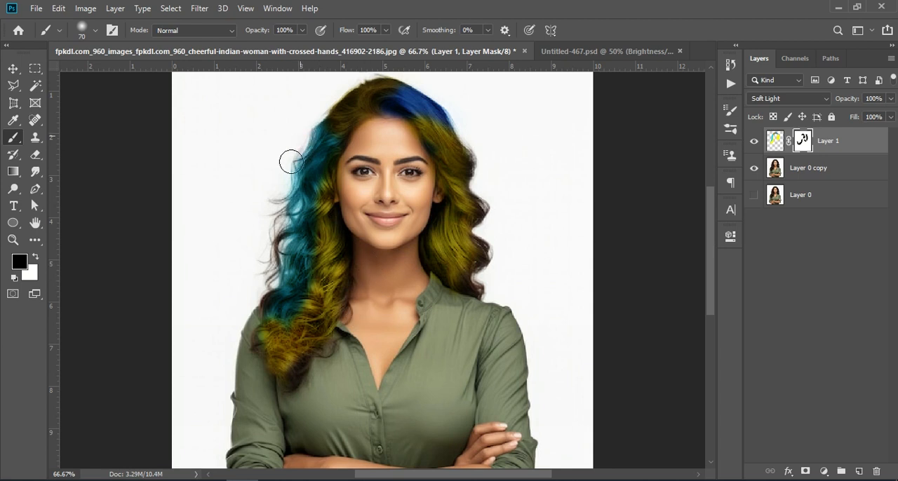
mouse_move(283, 184)
mouse_down()
mouse_move(273, 291)
mouse_move(268, 245)
mouse_move(280, 197)
mouse_move(298, 150)
mouse_move(344, 97)
mouse_move(401, 71)
mouse_move(461, 109)
mouse_move(452, 104)
mouse_move(462, 125)
mouse_up()
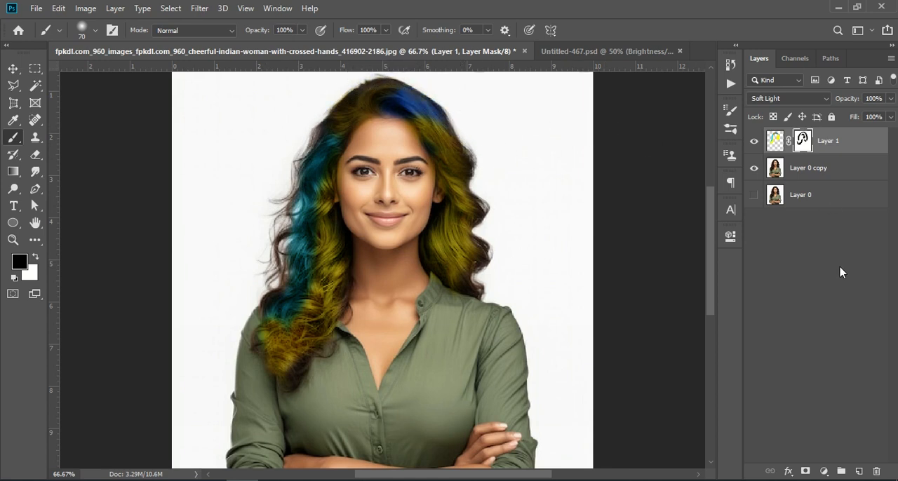
Add a Brightness/Contrast adjustment with brightness 29 and contrast 19, clipped to Layer 1.
key(ctrl)
key(ctrl+KP_Subtract)
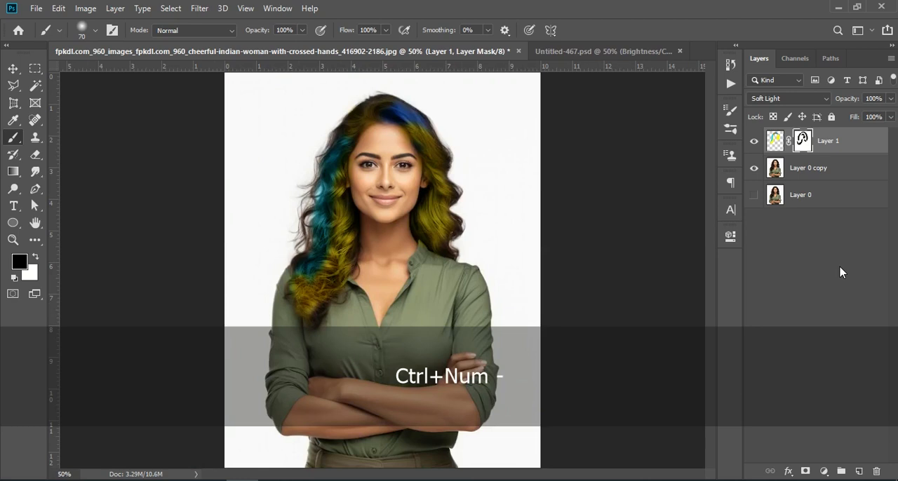
key(ctrl+KP_Subtract)
key(ctrl+KP_Add)
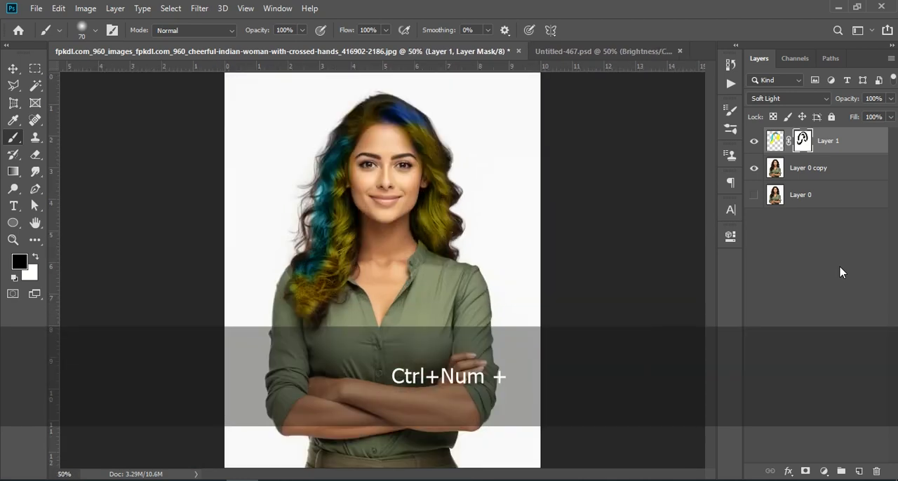
click(826, 471)
click(803, 277)
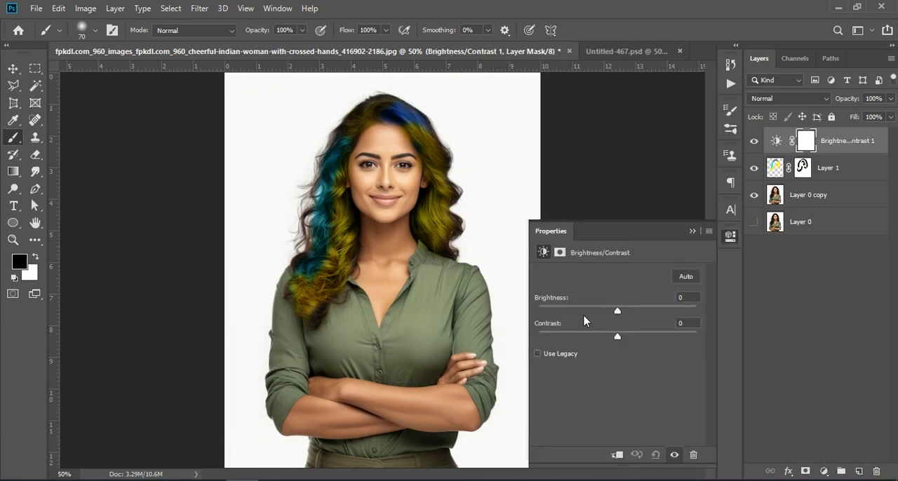
drag(619, 336, 729, 349)
drag(669, 341, 638, 311)
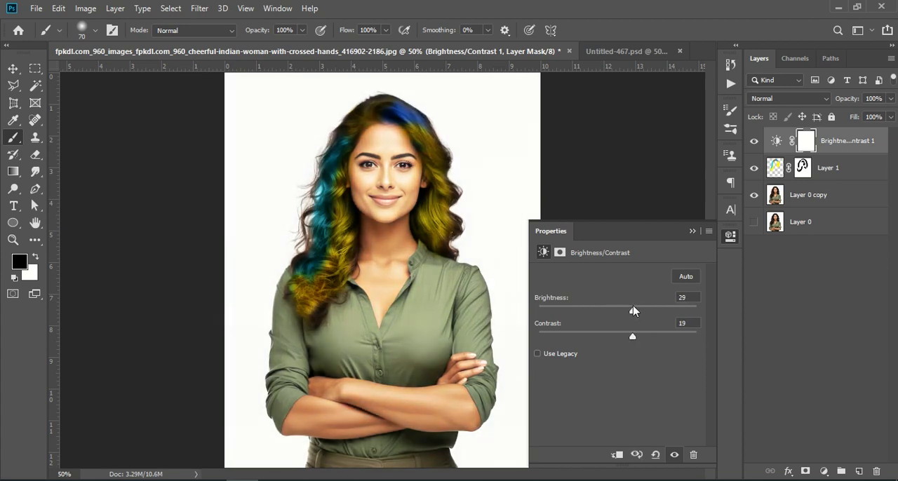
click(616, 456)
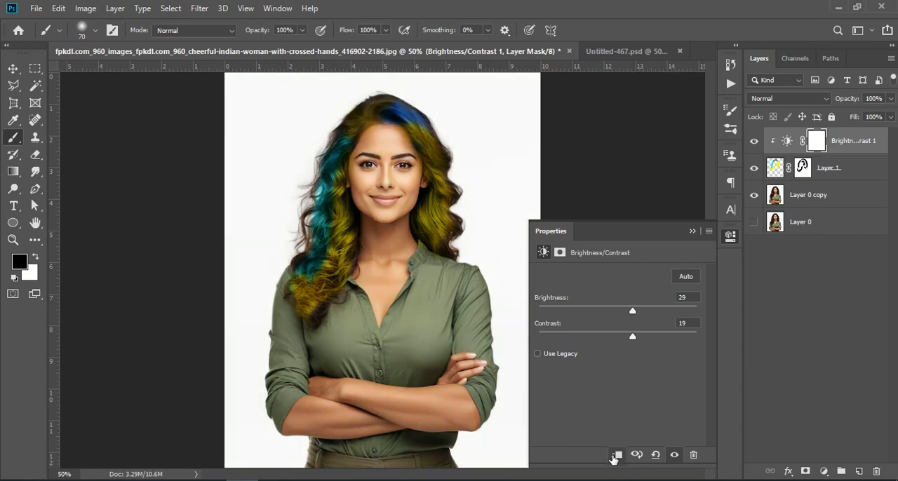
Raise the clipped adjustment's contrast to 100 and its brightness to 133.
drag(671, 332, 709, 329)
mouse_move(634, 313)
mouse_down()
mouse_move(652, 313)
mouse_move(585, 311)
mouse_move(646, 308)
mouse_move(636, 309)
mouse_up()
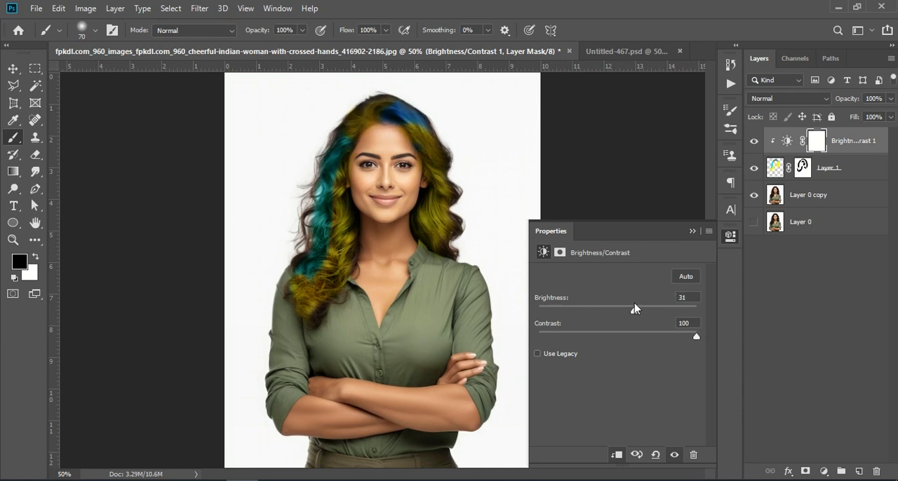
click(692, 231)
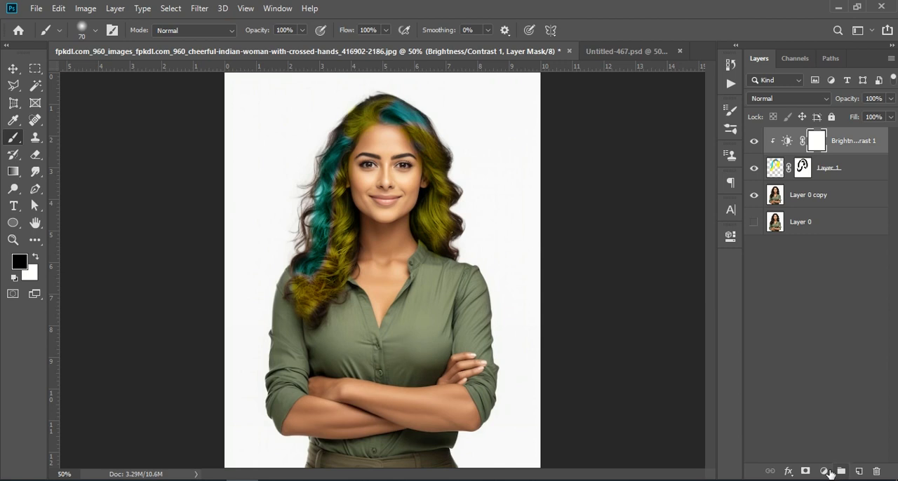
Try a Levels adjustment clipped to Layer 1, with input black at 15 and input white at 242.
click(825, 471)
click(825, 294)
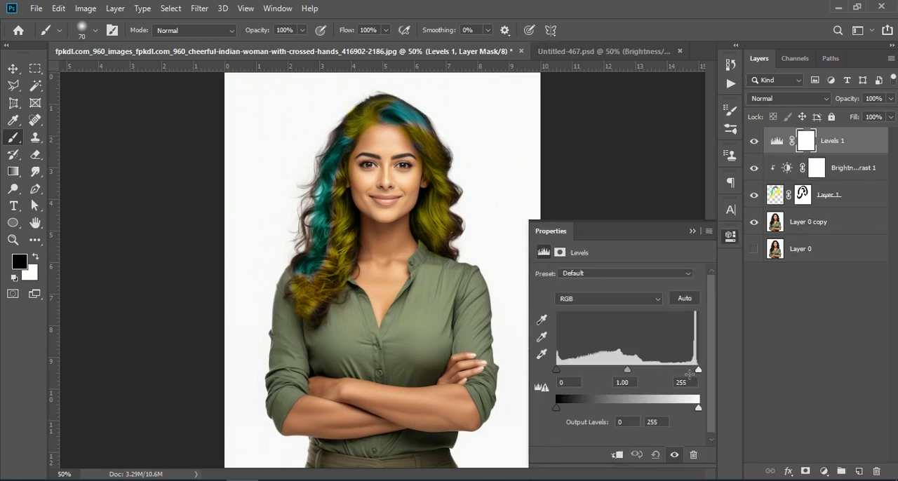
mouse_move(697, 371)
mouse_down()
mouse_move(671, 373)
mouse_move(696, 373)
mouse_up()
drag(694, 372, 692, 372)
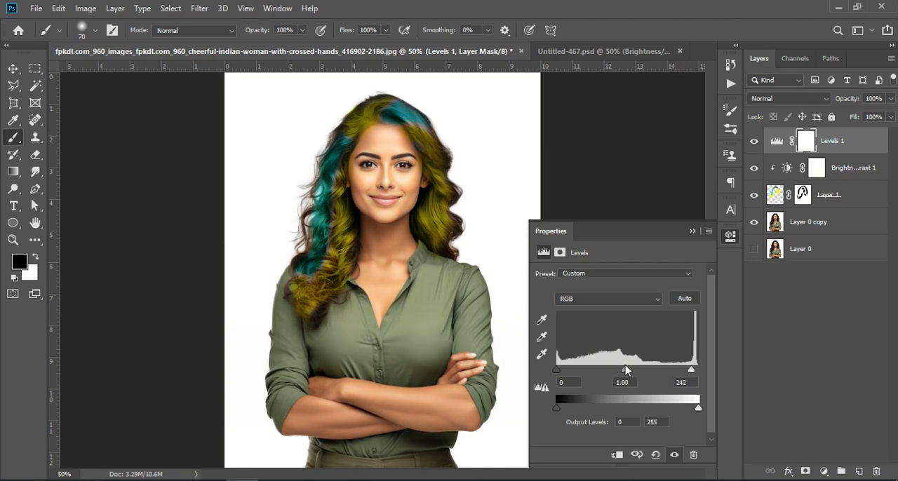
drag(557, 370, 565, 372)
click(617, 454)
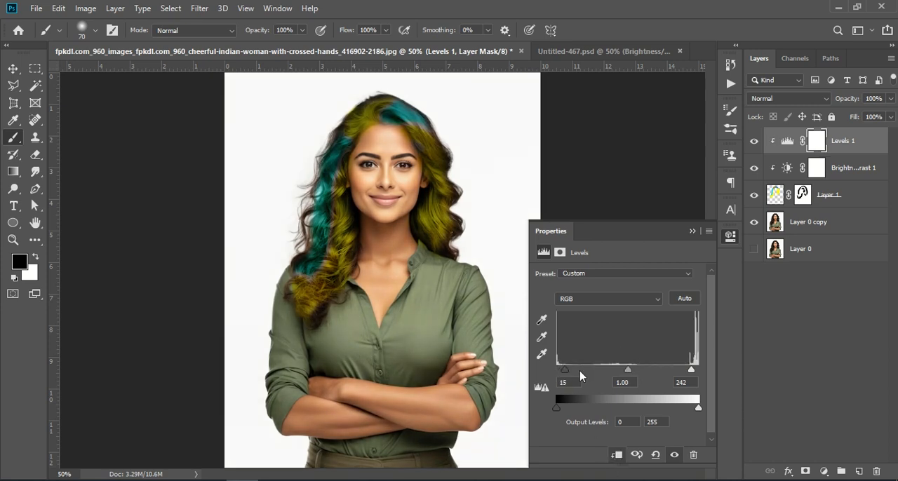
click(693, 231)
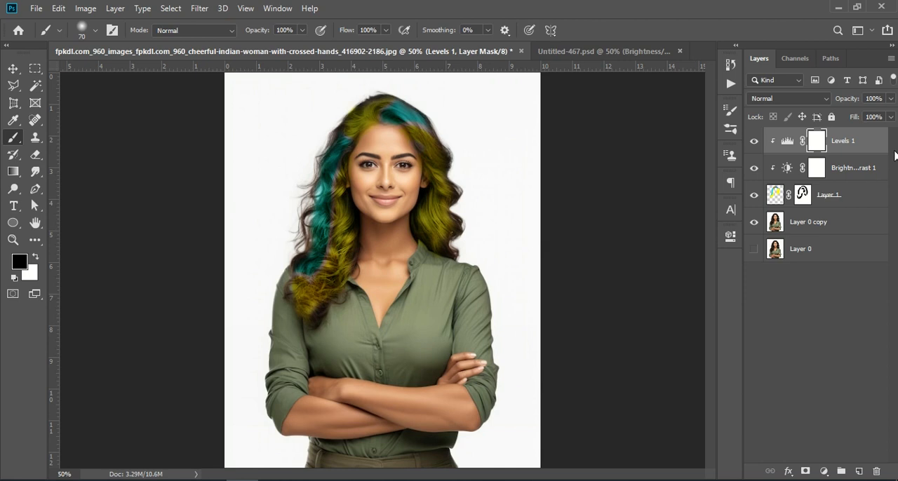
Delete the Levels adjustment layer.
click(858, 142)
click(877, 471)
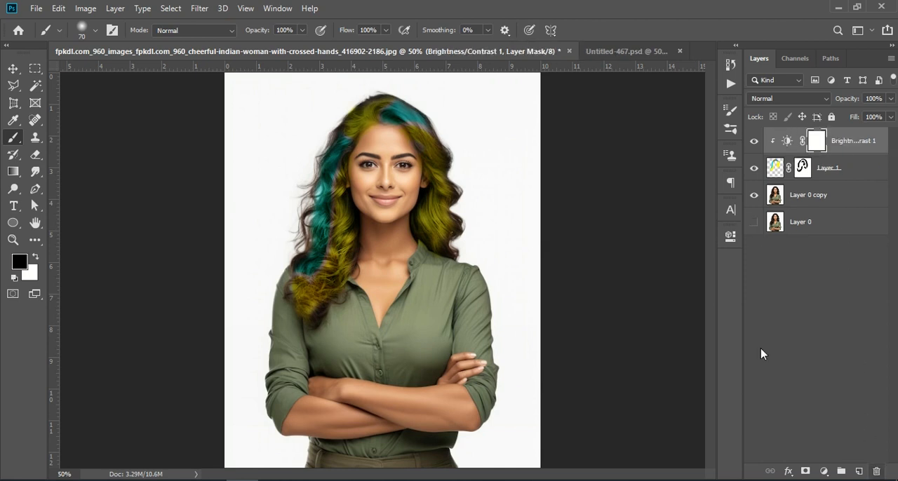
click(842, 277)
Try converting Layer 1 and Layer 0 copy into one smart object, and show the original Layer 0.
click(842, 141)
click(829, 169)
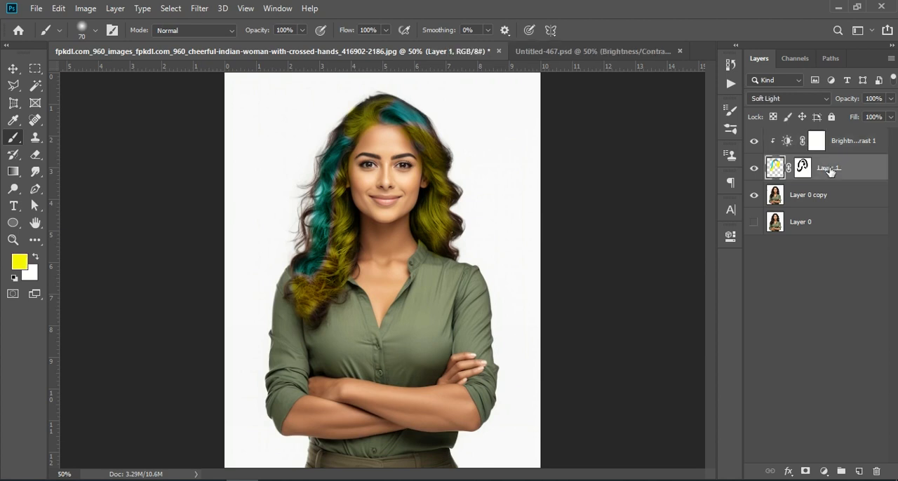
shift+click(828, 197)
right_click(828, 199)
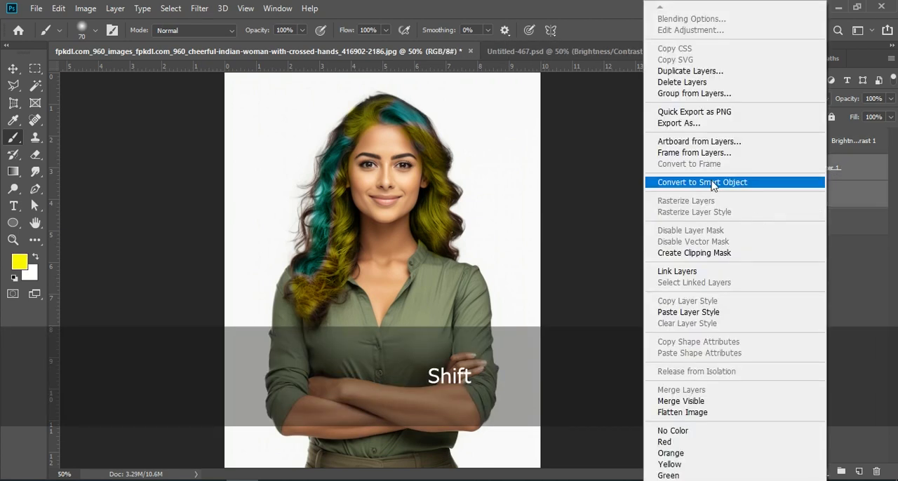
click(714, 184)
click(755, 195)
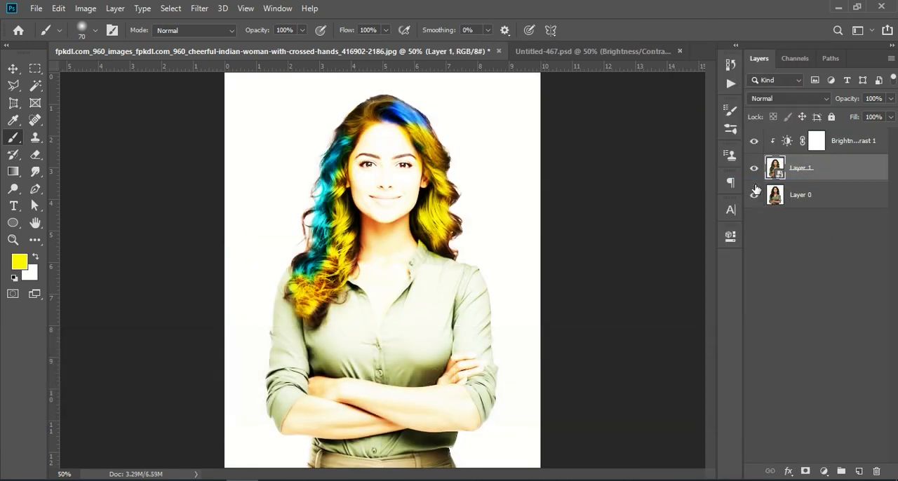
Check the Brightness/Contrast adjustment's settings and undo the smart object conversion.
click(789, 141)
double_click(788, 141)
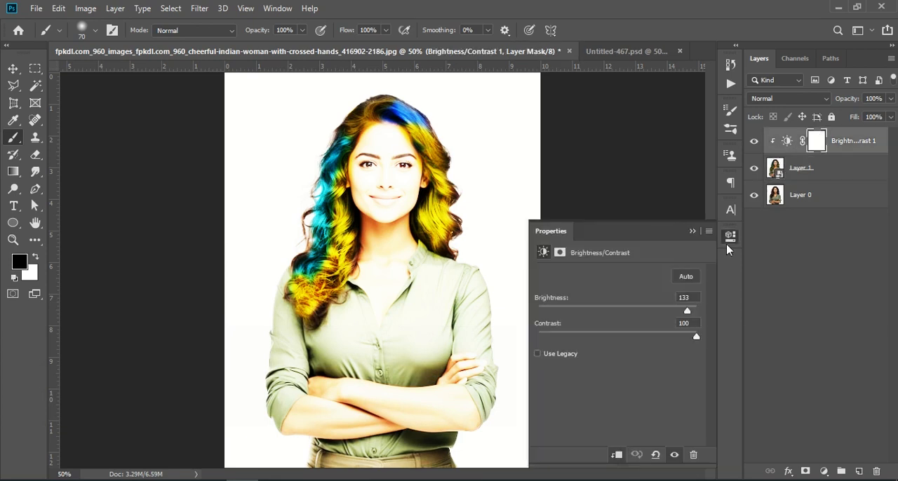
click(781, 323)
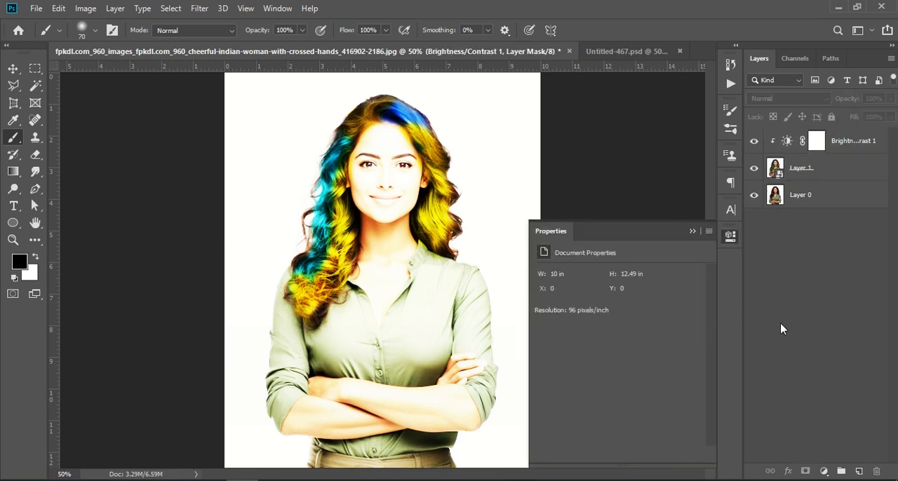
click(693, 232)
key(ctrl+z)
click(836, 280)
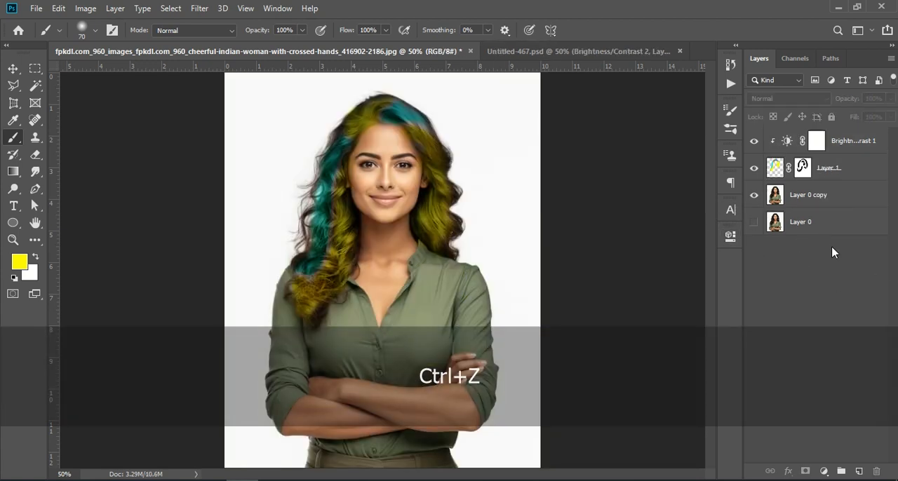
Group the Brightness/Contrast adjustment, Layer 1 and Layer 0 copy, and show the original Layer 0.
click(844, 144)
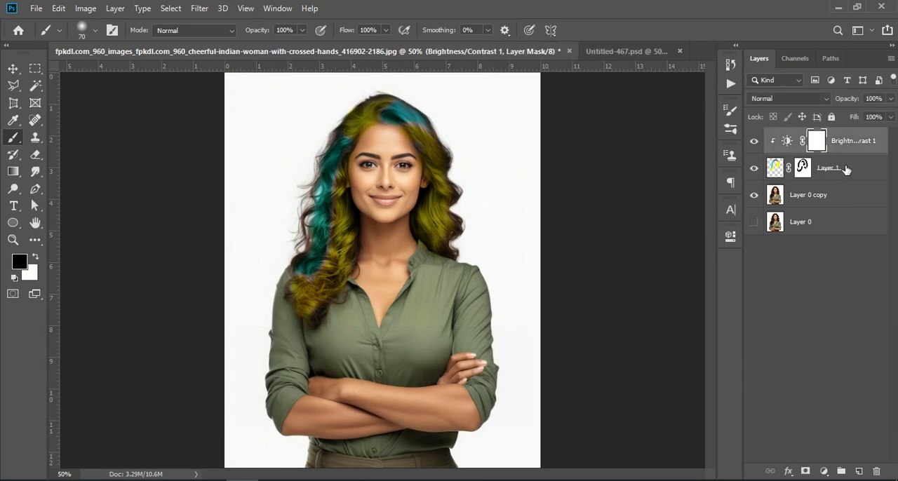
shift+click(838, 196)
click(843, 472)
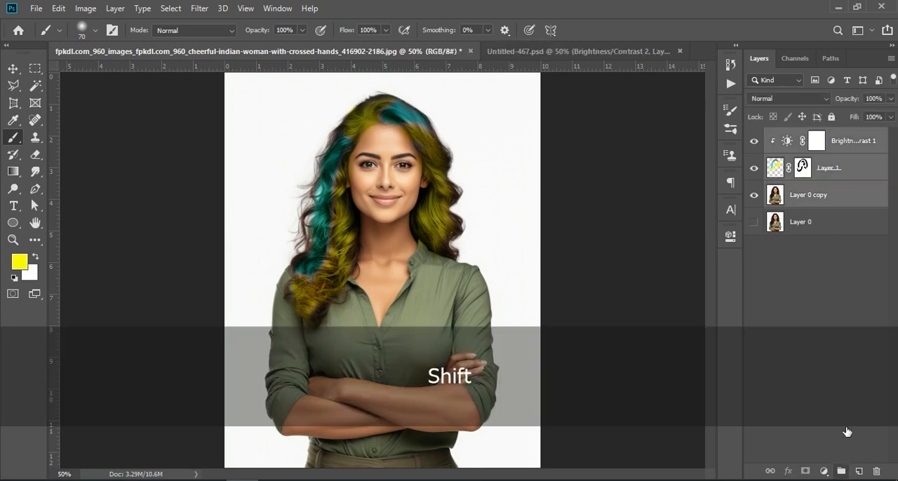
click(854, 335)
click(754, 158)
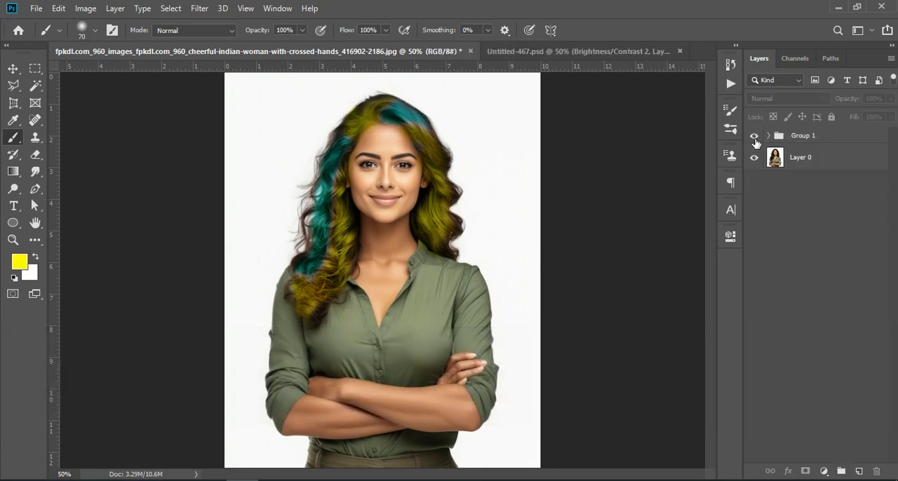
Compare the recoloured hair with the original photo by toggling Group 1's visibility, and examine the result up close.
click(755, 137)
click(755, 137)
click(756, 138)
click(756, 139)
click(756, 138)
key(ctrl+KP_Add)
key(ctrl+KP_Add)
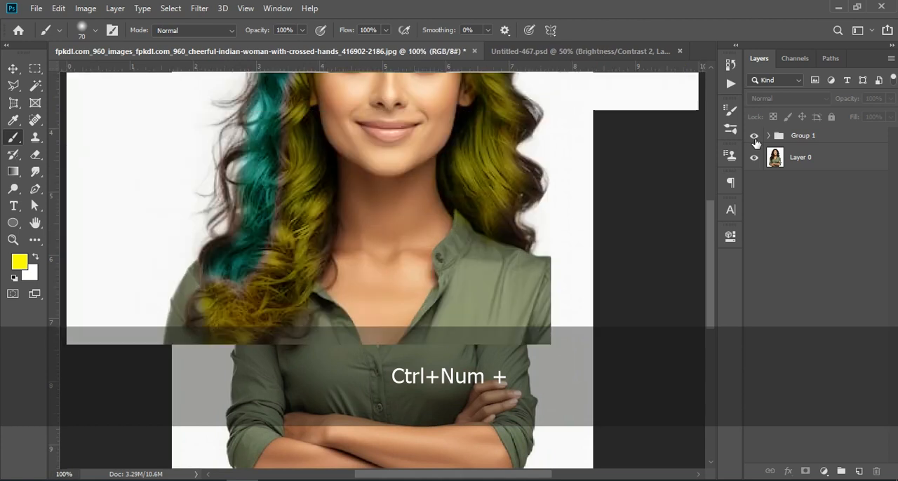
key(ctrl+KP_Subtract)
key(ctrl+KP_Subtract)
key(ctrl+KP_Subtract)
key(ctrl+KP_Add)
key(ctrl+KP_Add)
key(ctrl+KP_Subtract)
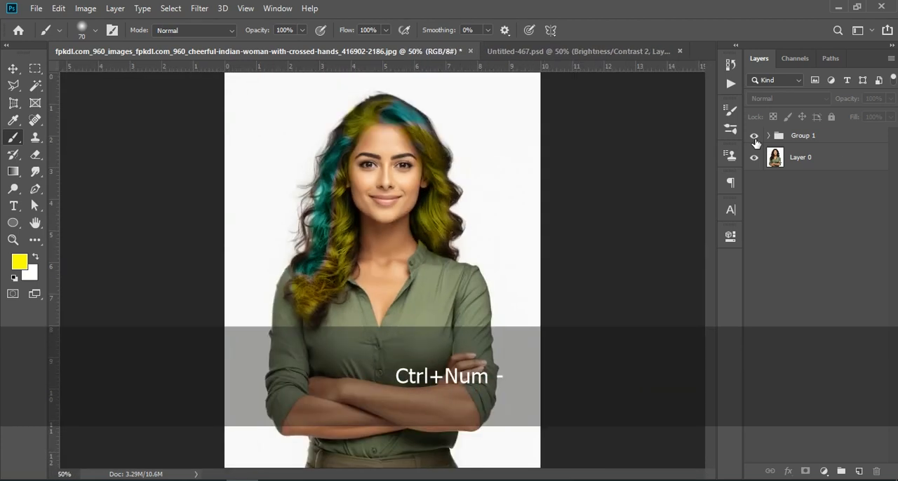